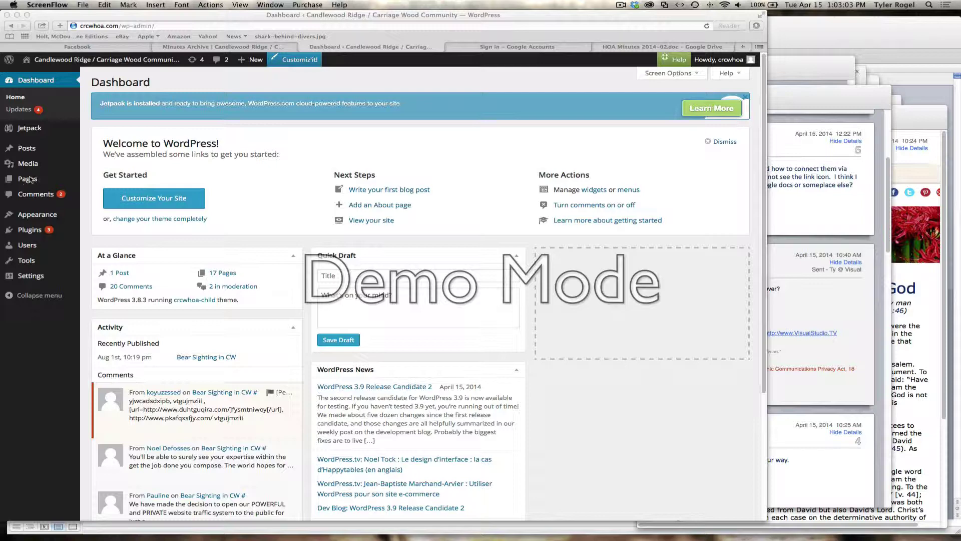
Open the Minutes Archive page for editing from the All Pages list.
left_click(28, 183)
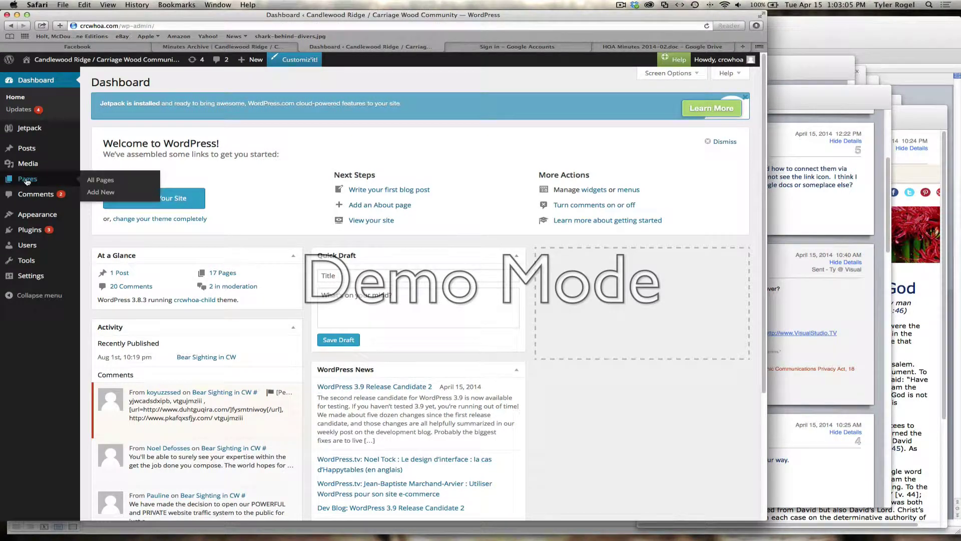
left_click(29, 183)
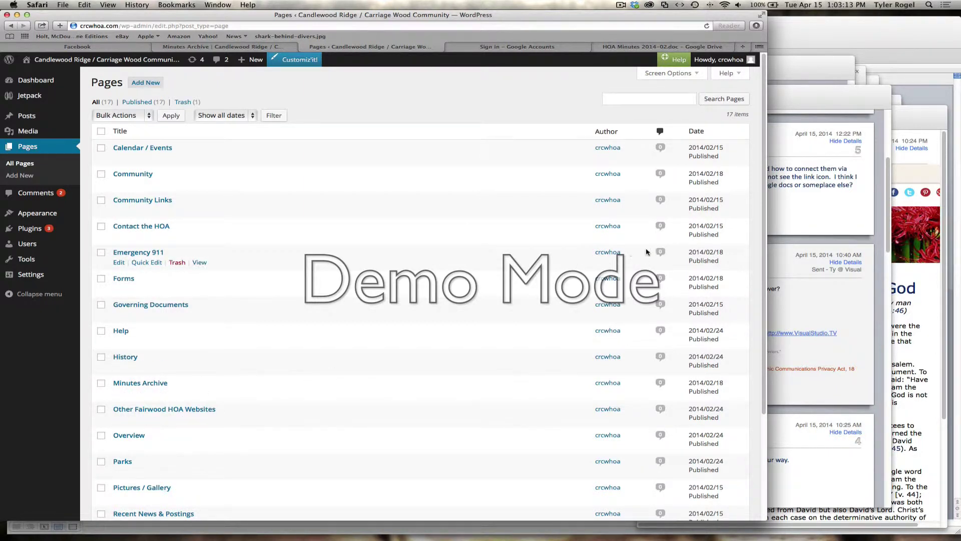
scroll(765, 206, "down", 1)
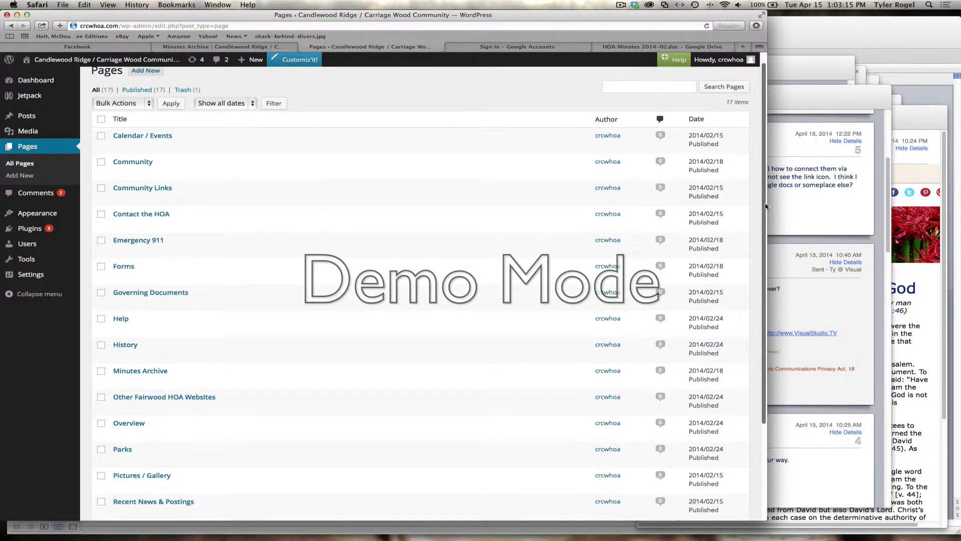
left_click_drag(765, 206, 771, 279)
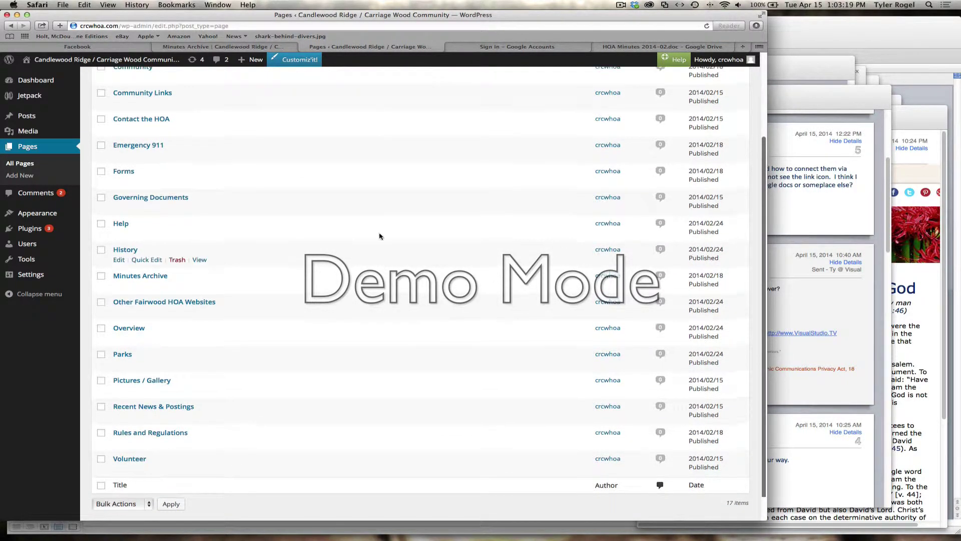
left_click(126, 277)
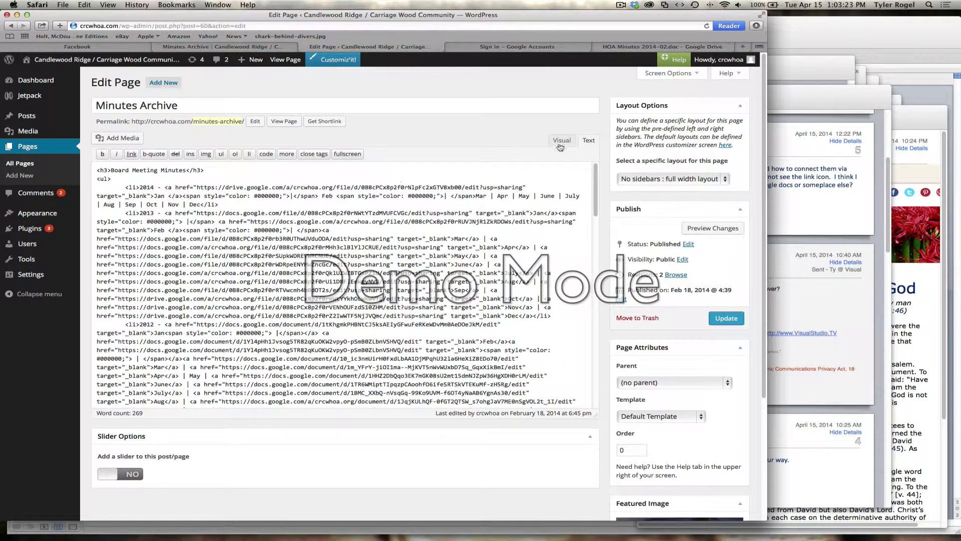
Show the Minutes Archive content in Visual view, then view the live Minutes Archive page.
left_click(561, 141)
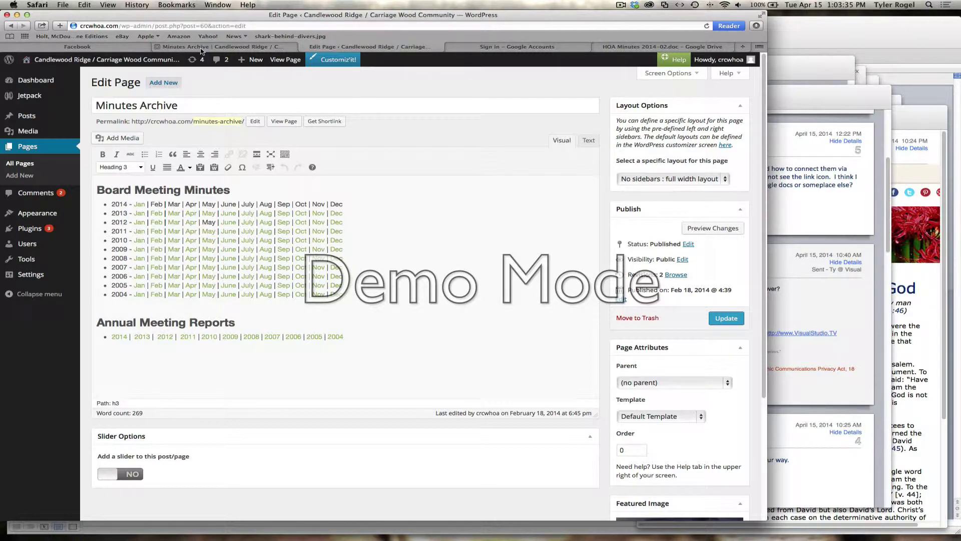
left_click(202, 48)
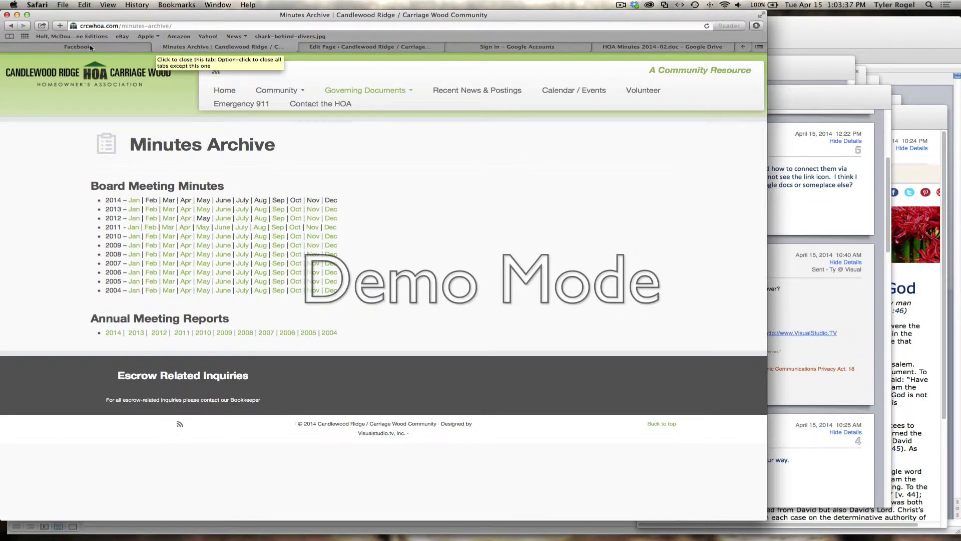
Return to the Minutes Archive Edit Page tab.
left_click(353, 46)
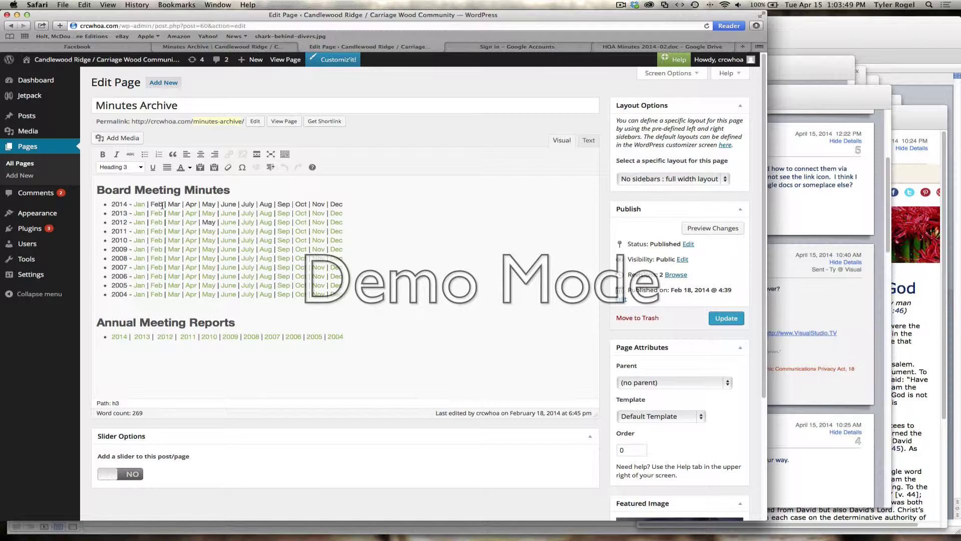
Select 'Feb' in the 2014 row and bring up the Add Media window.
left_click_drag(162, 205, 153, 204)
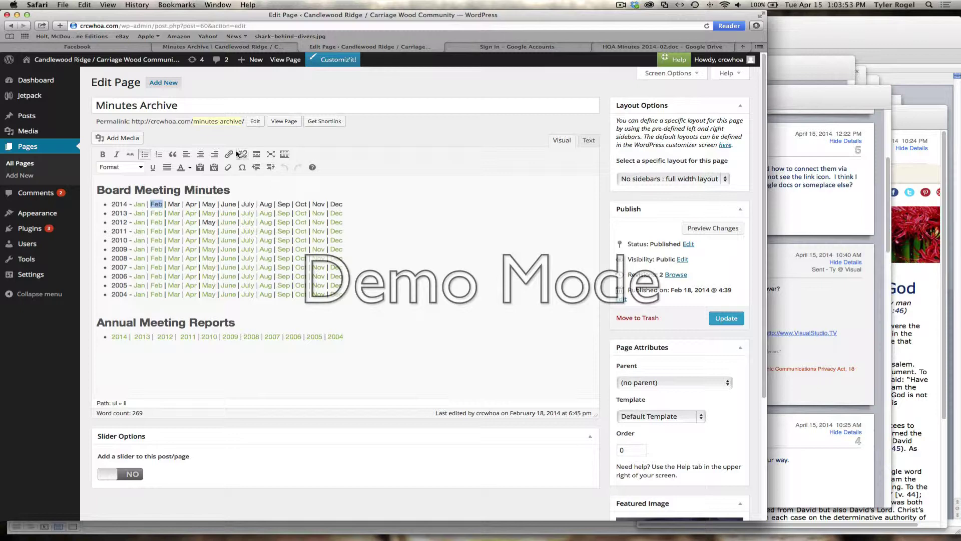
left_click(116, 139)
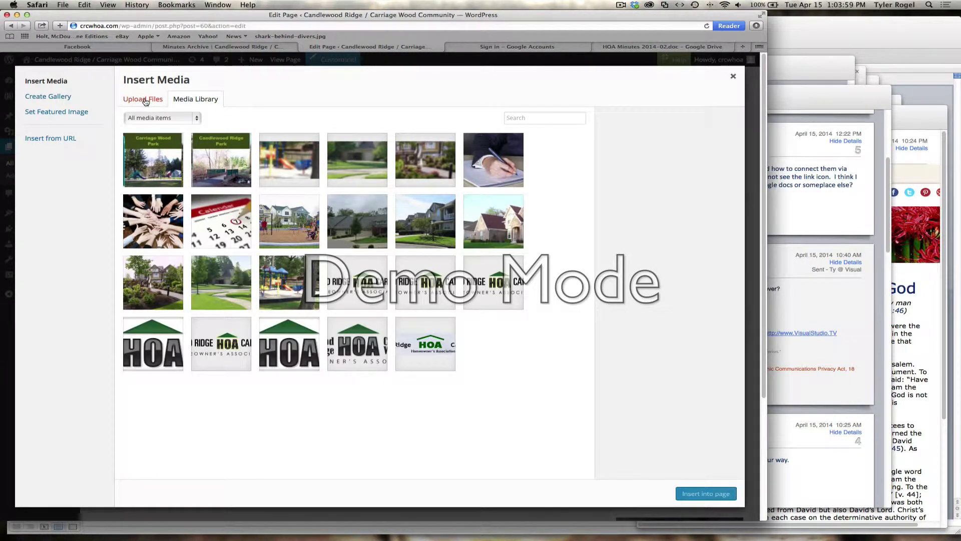
Upload HOA Minutes 2014-02.doc from the Downloads folder to the media library.
left_click(145, 100)
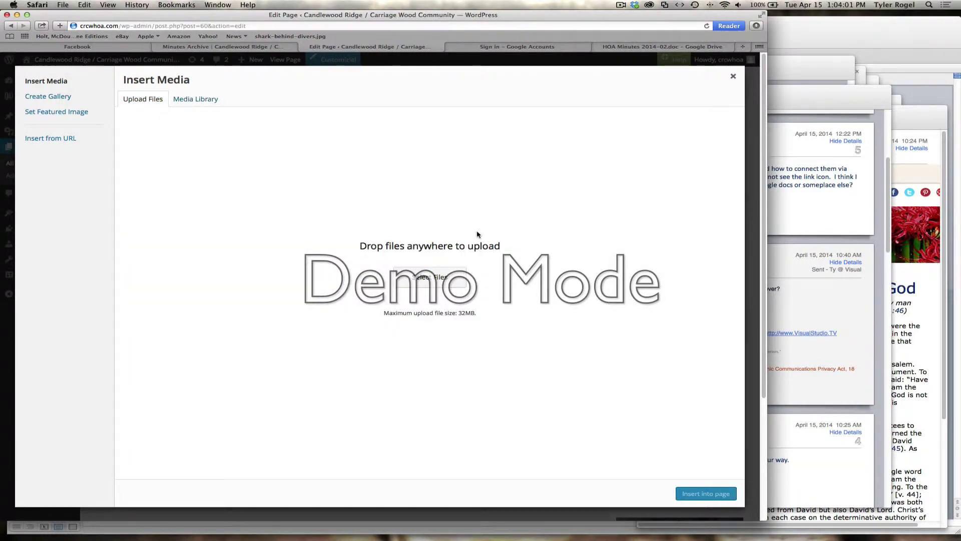
left_click(432, 282)
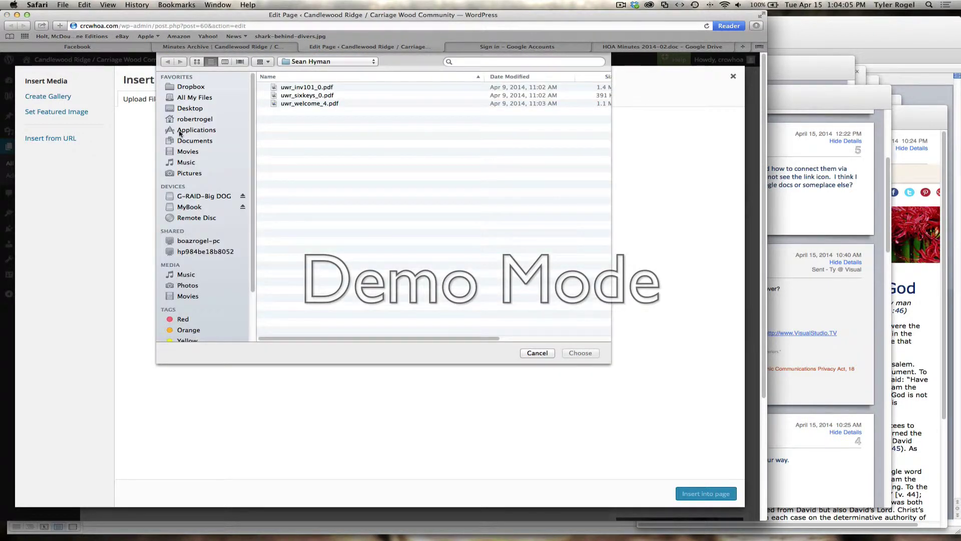
left_click(190, 119)
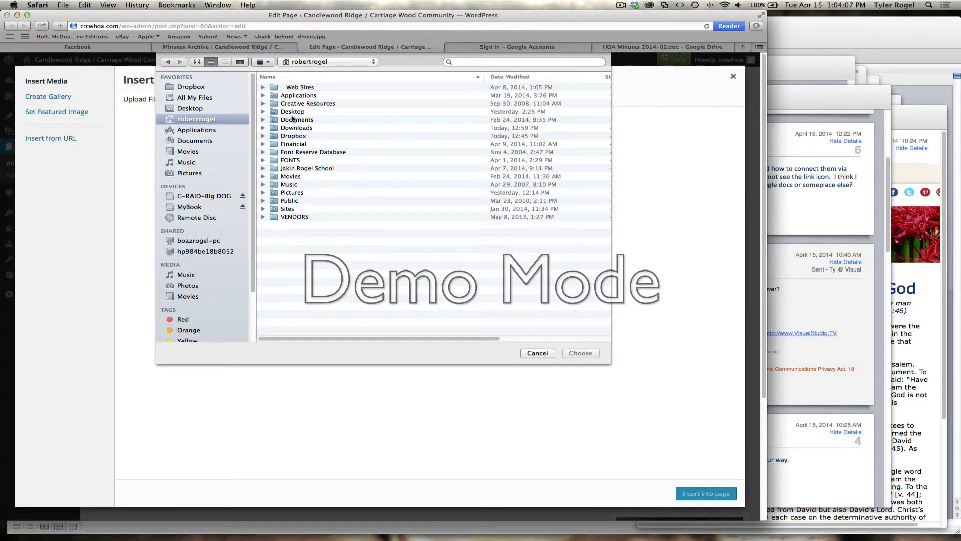
left_click(263, 127)
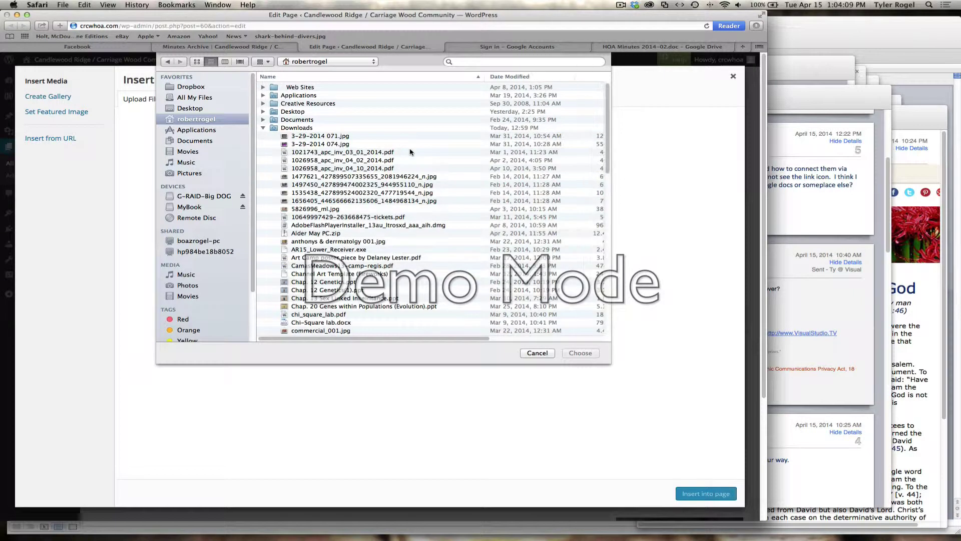
left_click(521, 78)
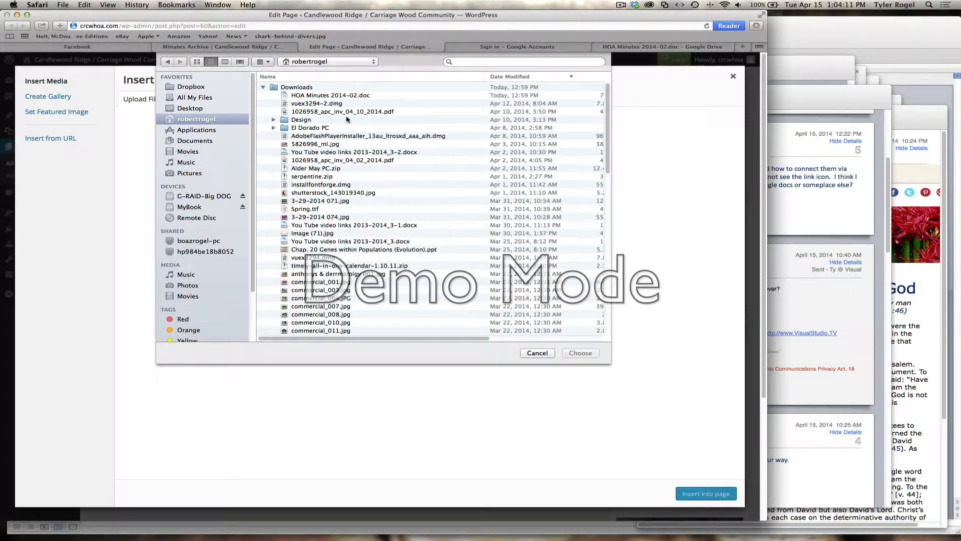
left_click(301, 95)
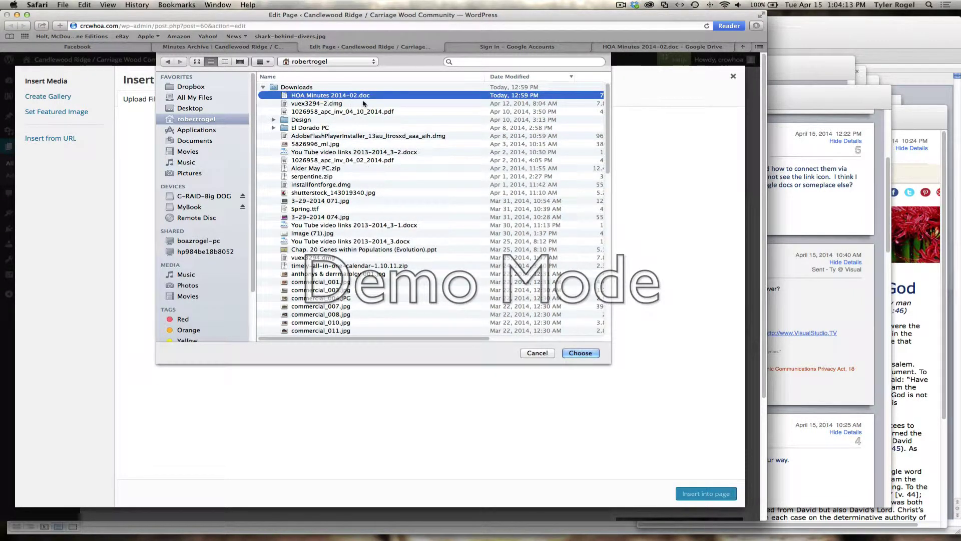
left_click(580, 353)
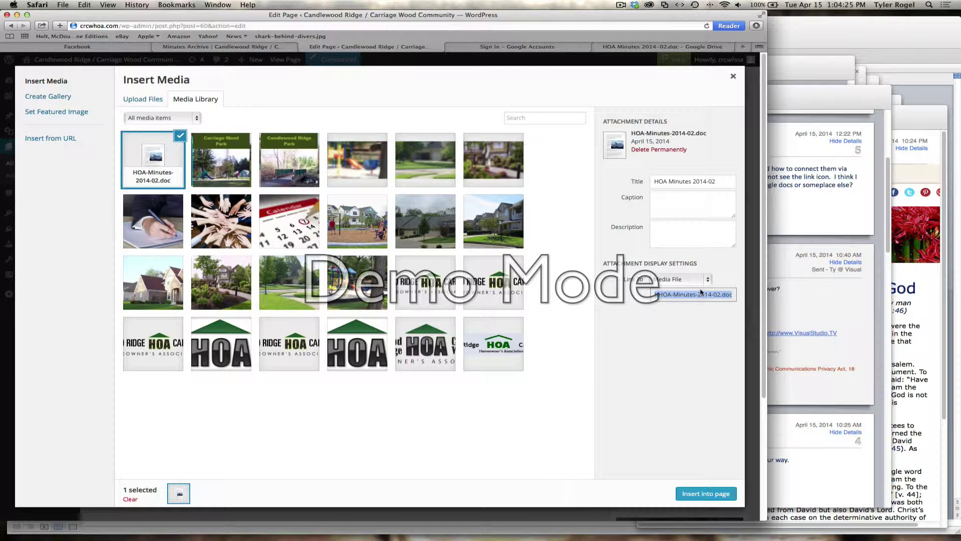
Insert the HOA Minutes 2014-02 document link where Feb was.
left_click(706, 494)
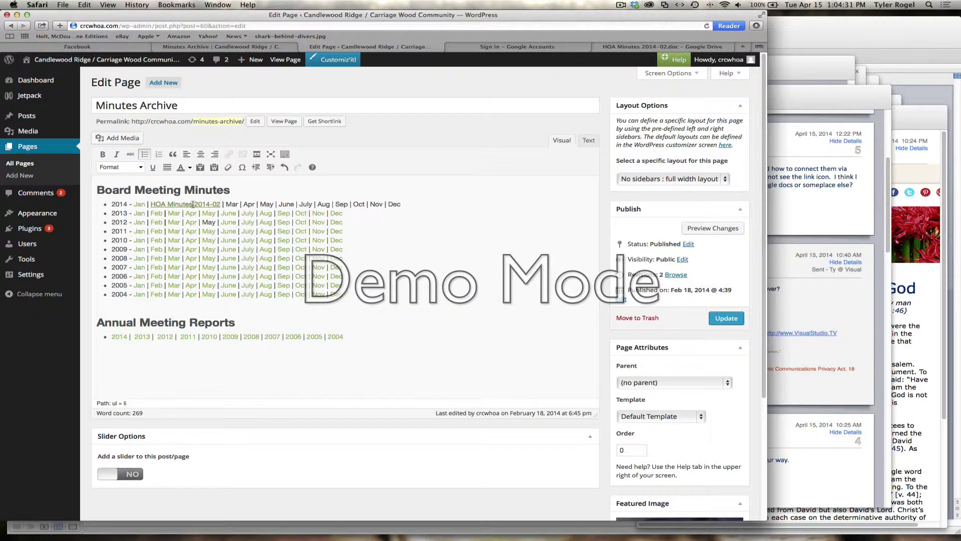
Retype the inserted link text as 'Feb' in the 2014 row and select it.
left_click_drag(221, 205, 150, 205)
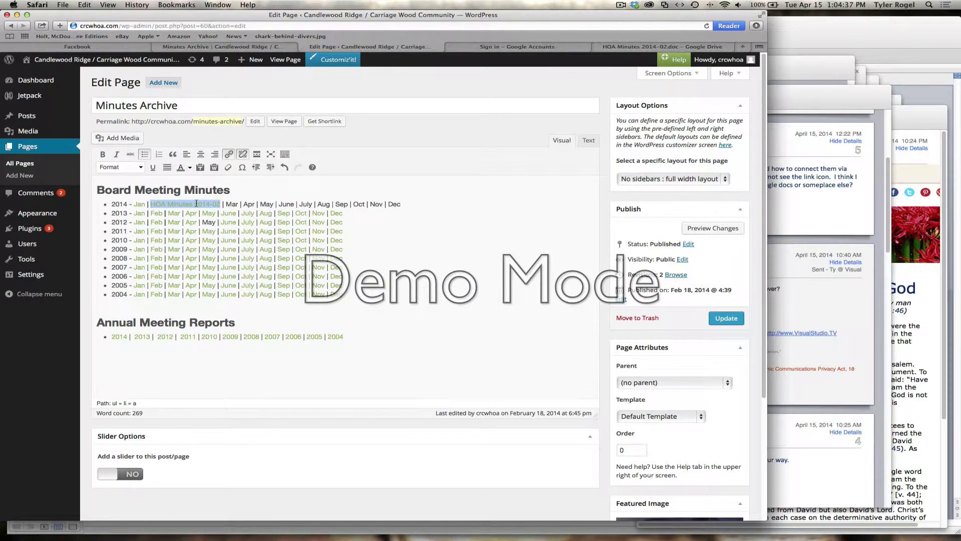
type("Feb")
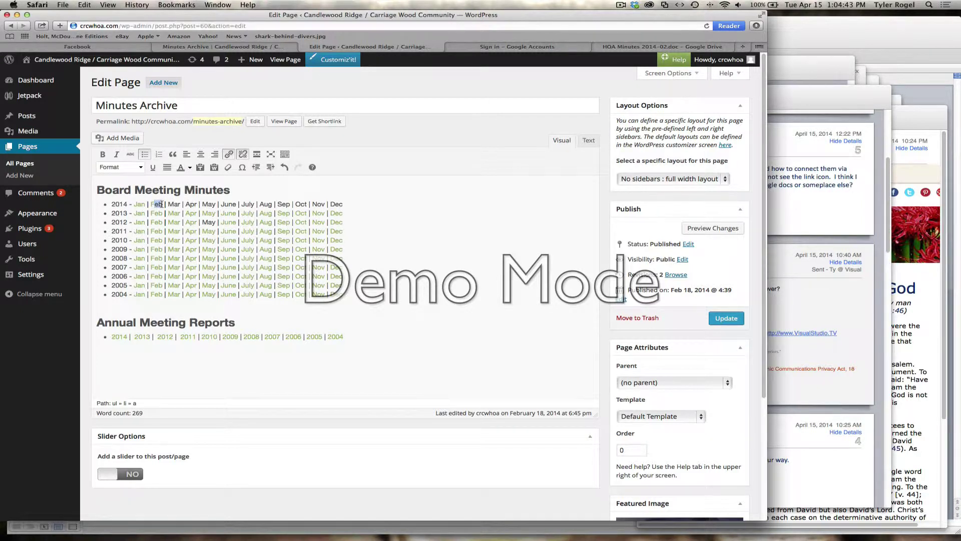
key("BackSpace")
key("BackSpace")
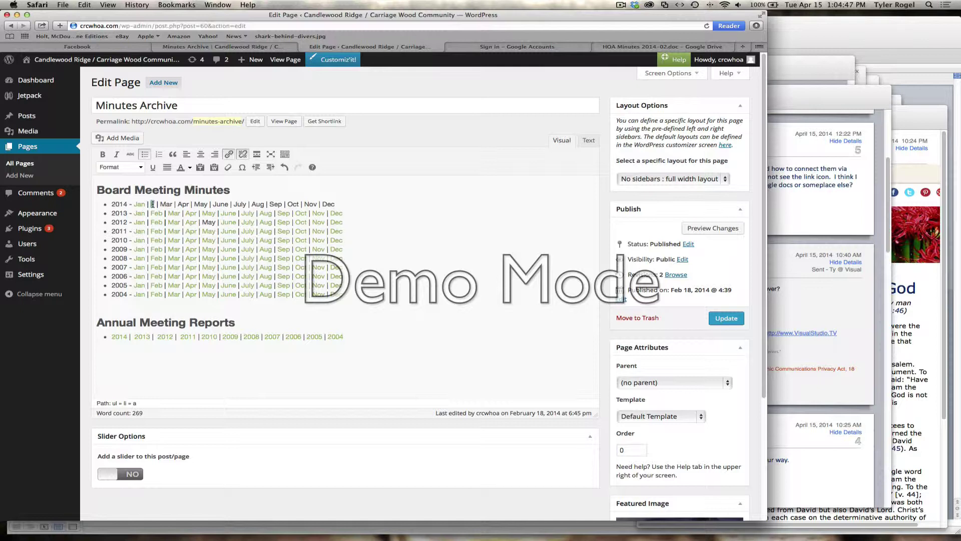
type("e")
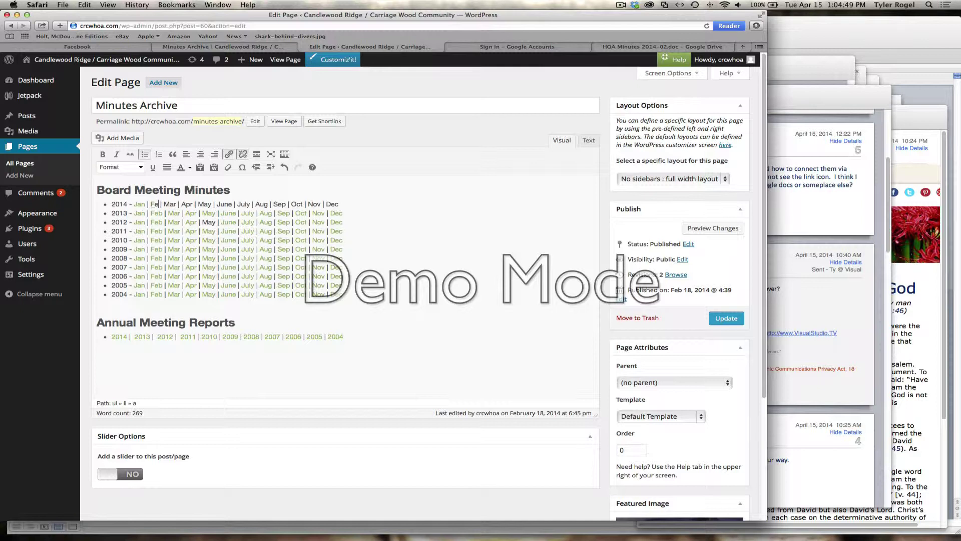
key("BackSpace")
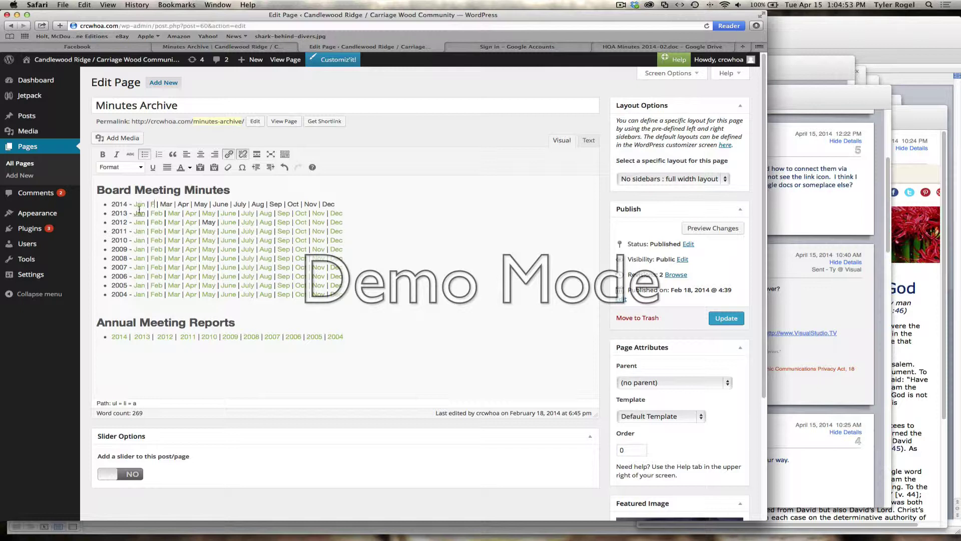
double_click(152, 204)
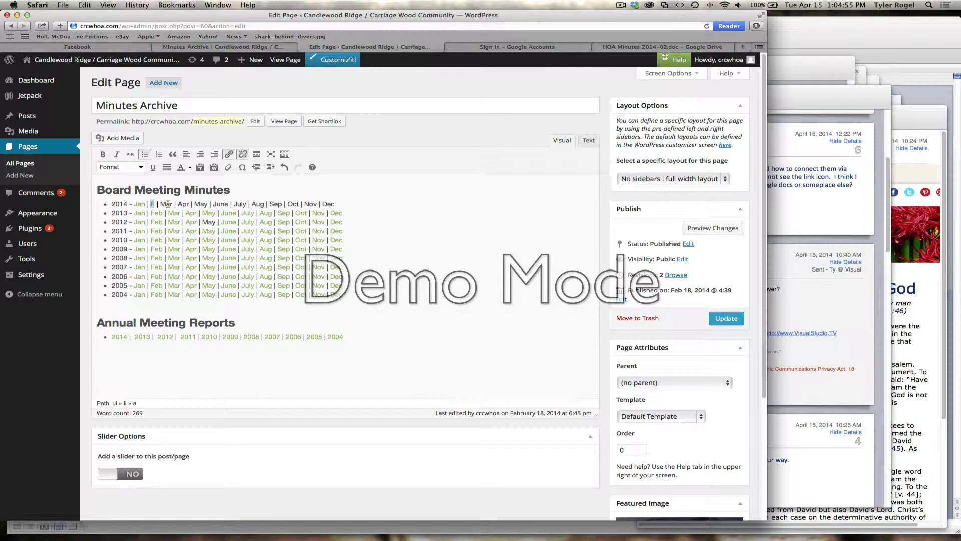
Select the document URL in the Insert/edit link dialog, then close the dialog.
left_click(229, 154)
left_click(340, 267)
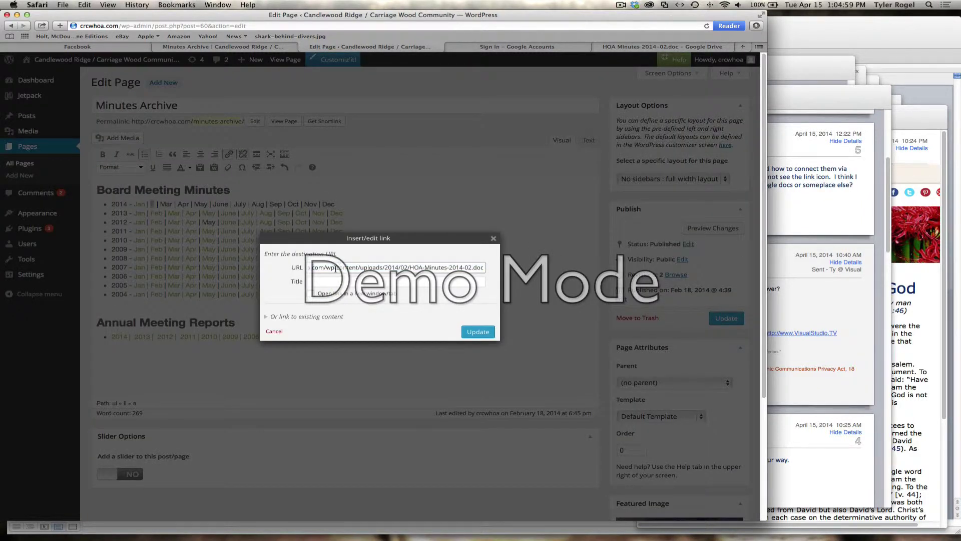
key("super+a")
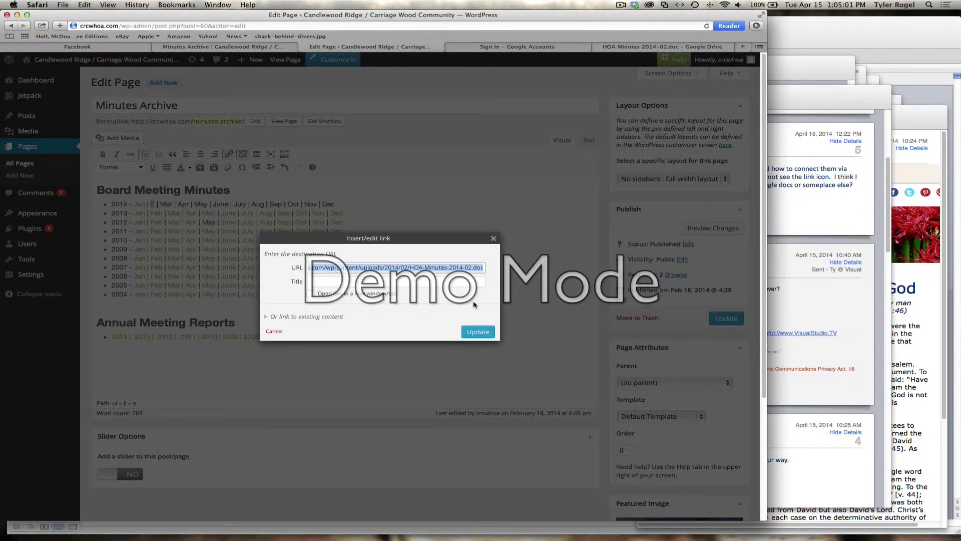
left_click(494, 240)
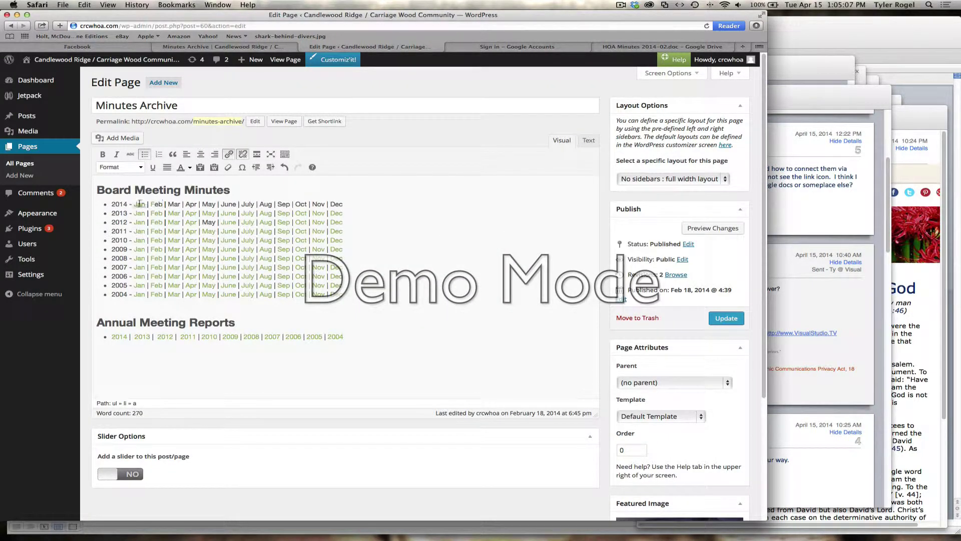
Link the 2014 'Feb' entry to the pasted HOA-Minutes-2014-02.doc URL.
left_click_drag(161, 203, 152, 204)
left_click(227, 154)
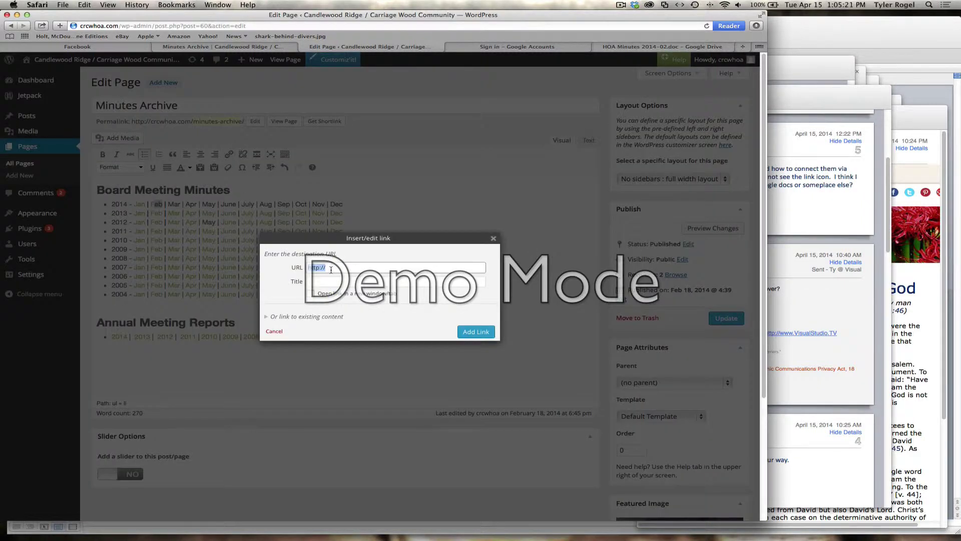
key("super+v")
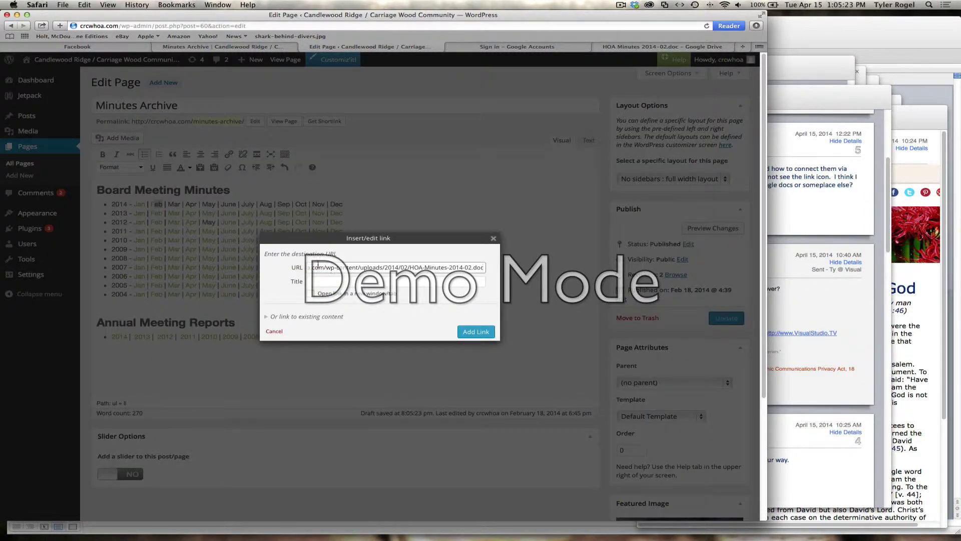
left_click(474, 335)
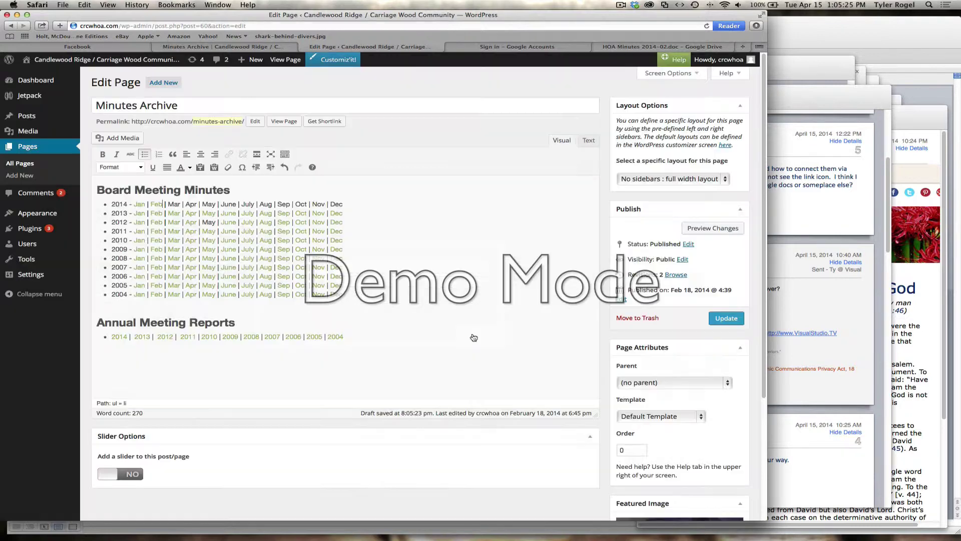
double_click(152, 204)
Update the Minutes Archive page and view it live with Feb linked.
left_click(725, 318)
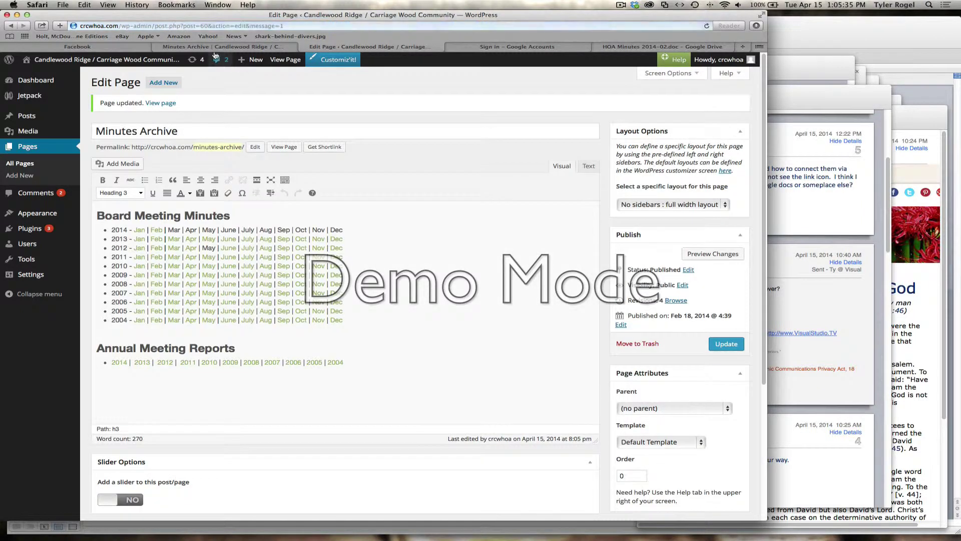
left_click(213, 47)
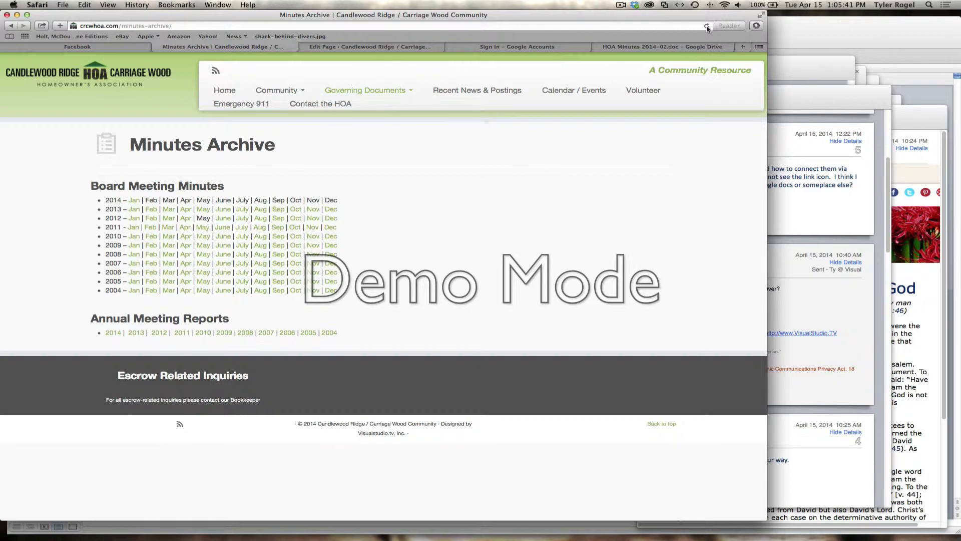
Reload the live site, confirm 2014 Feb downloads HOA-Minutes-2014-02.doc (77 KB), then clear Safari's downloads.
left_click_drag(80, 26, 145, 26)
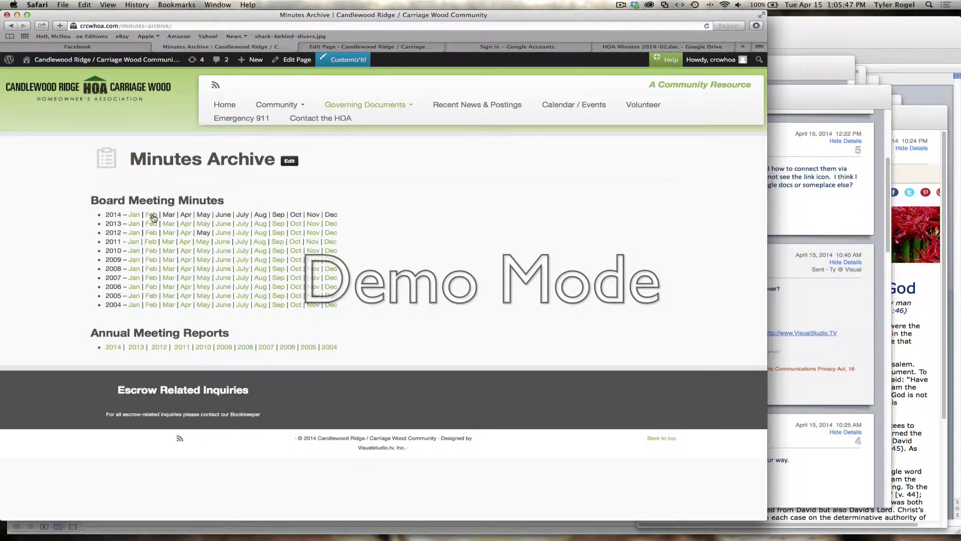
left_click(756, 26)
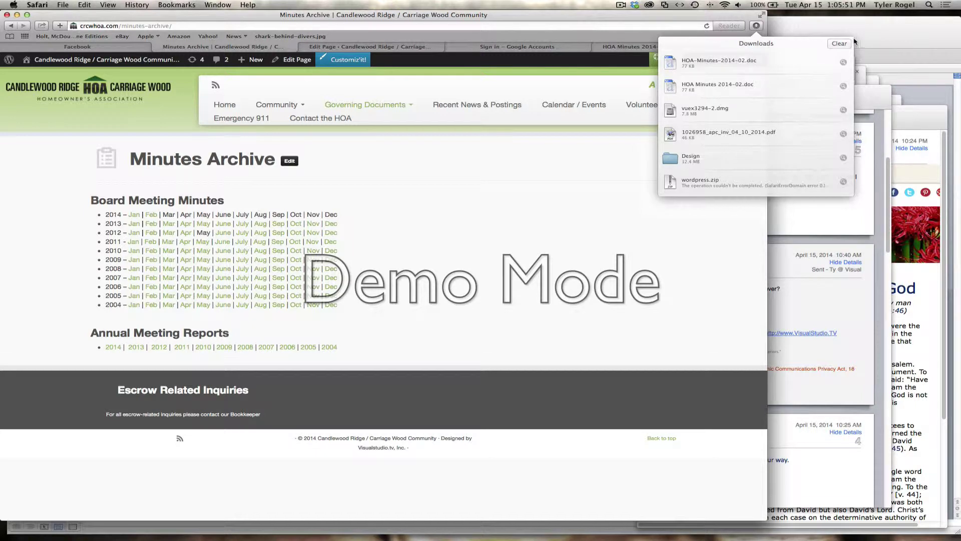
left_click(836, 44)
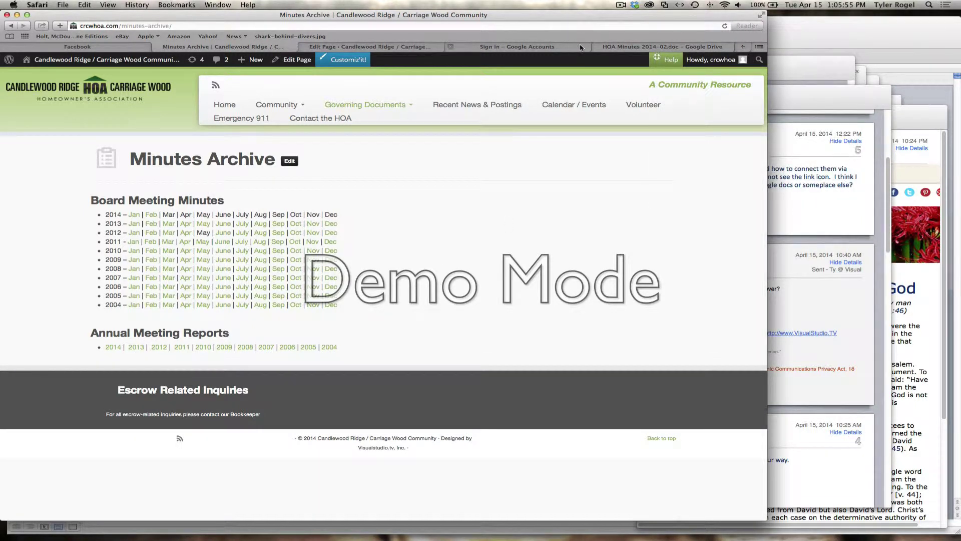
Copy the web address of HOA Minutes 2014-02.doc from the Google Drive viewer.
left_click(636, 49)
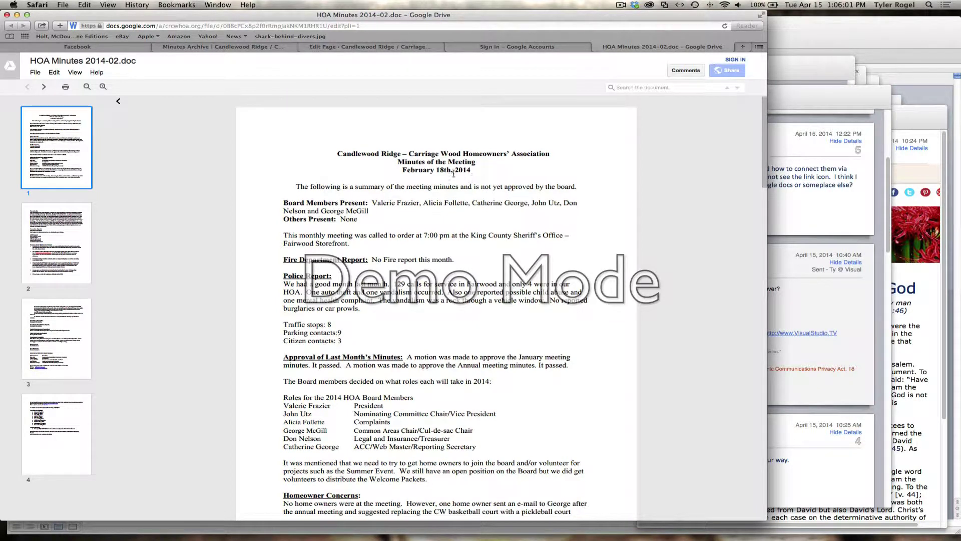
left_click(362, 27)
key("super+c")
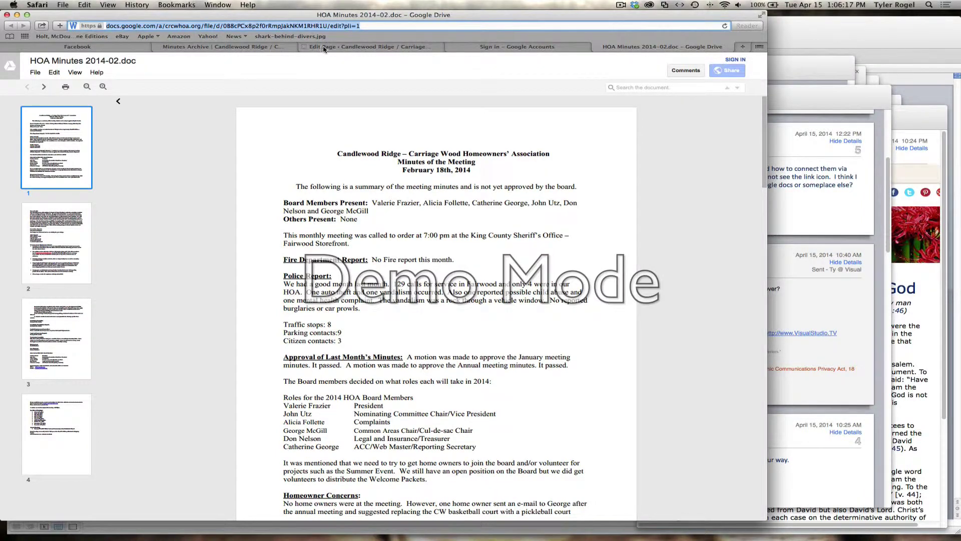
Unlink the word Feb in the 2014 row of the Minutes Archive page, then reselect it.
left_click(304, 46)
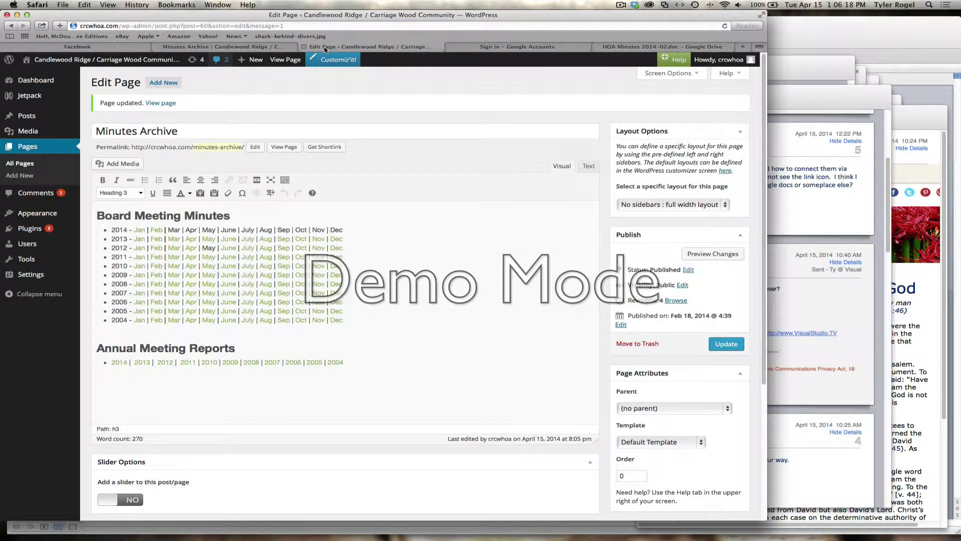
double_click(155, 228)
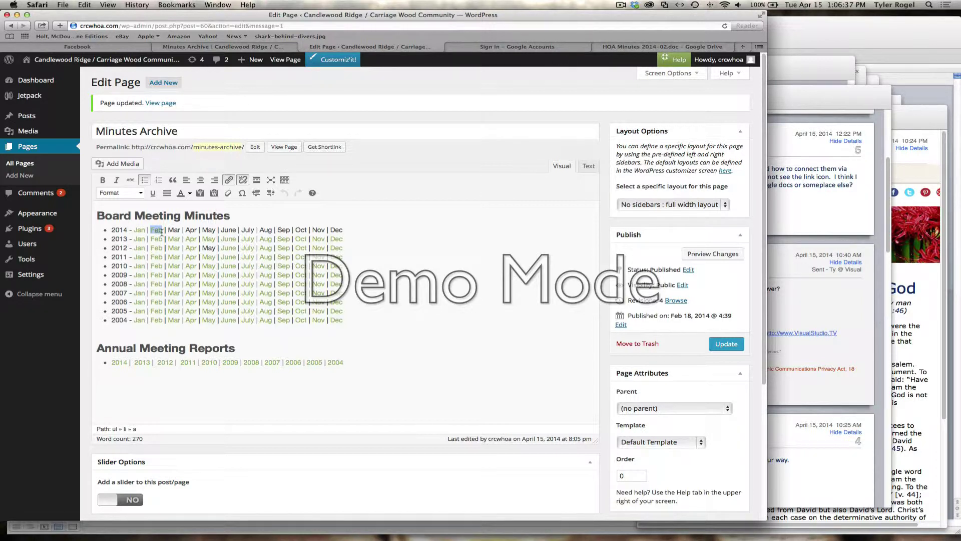
left_click(244, 181)
left_click_drag(162, 230, 149, 230)
Link the 2014 Feb entry to the copied Google Drive URL of the February minutes.
left_click(229, 180)
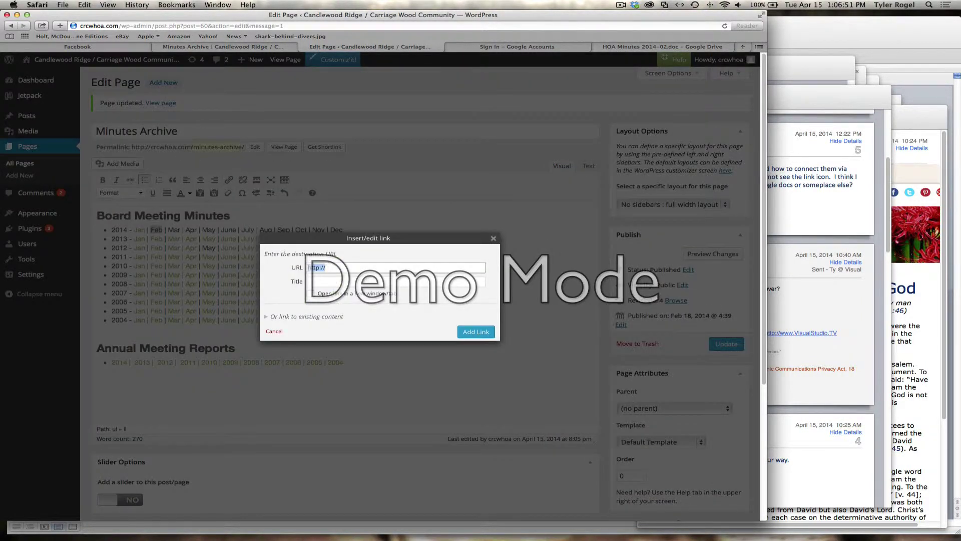
key("super+v")
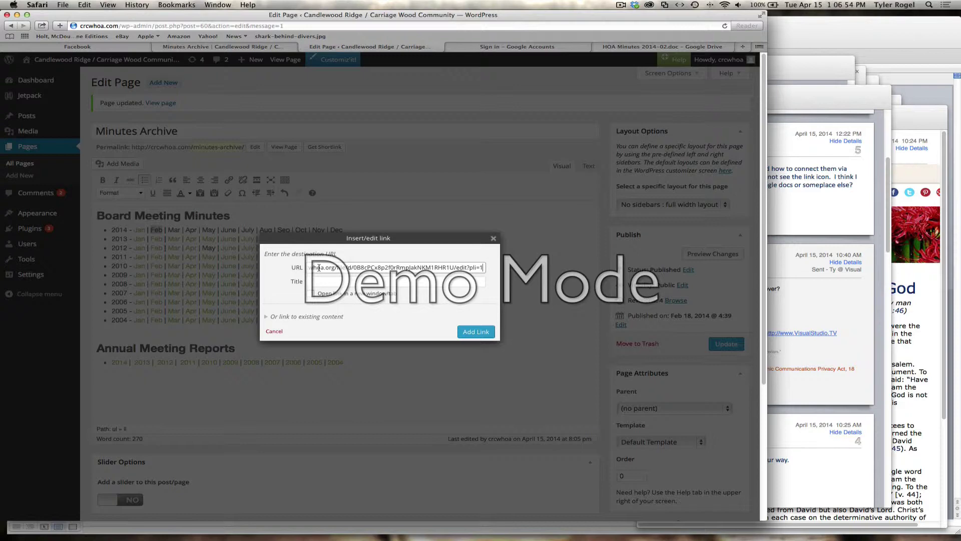
left_click(478, 332)
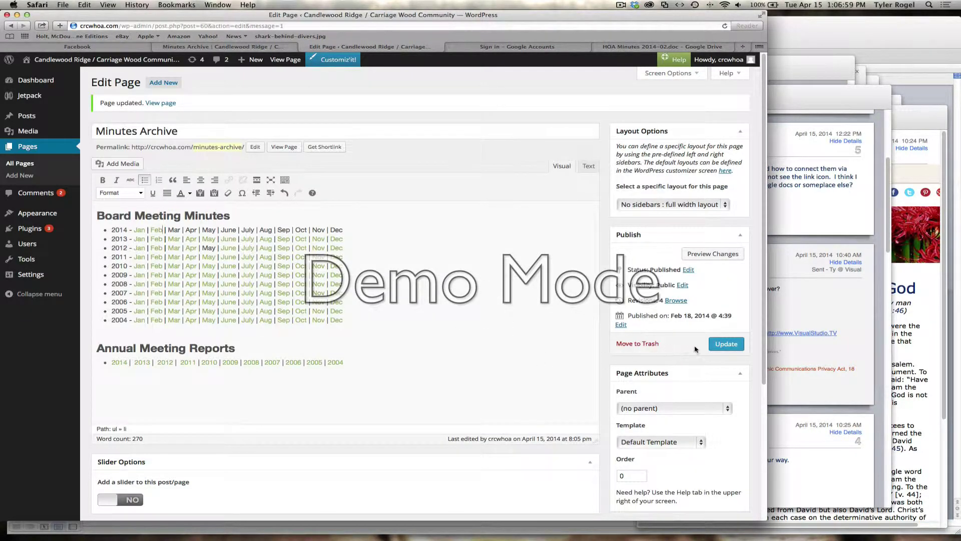
Update the Minutes Archive page and view the live page with 2014 Feb linked beside Jan.
left_click(726, 346)
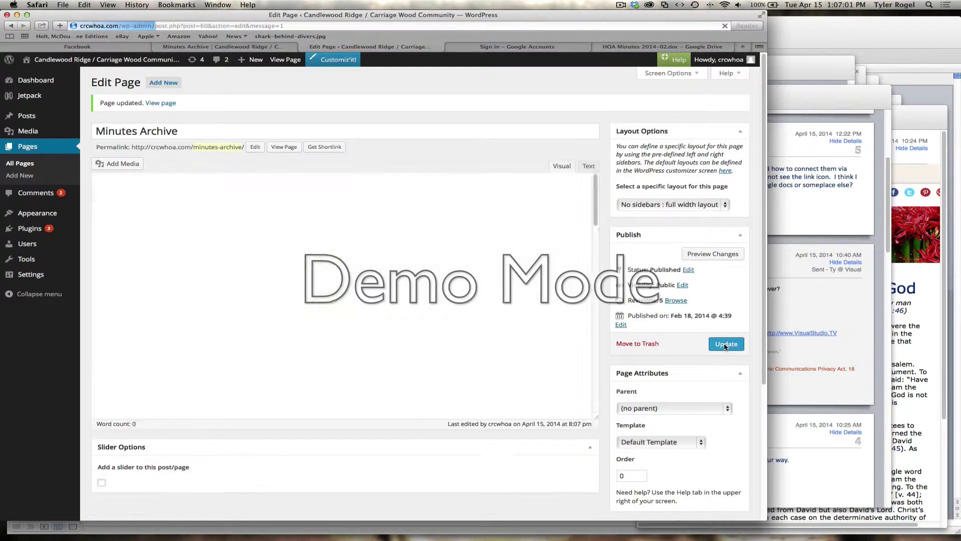
left_click(234, 48)
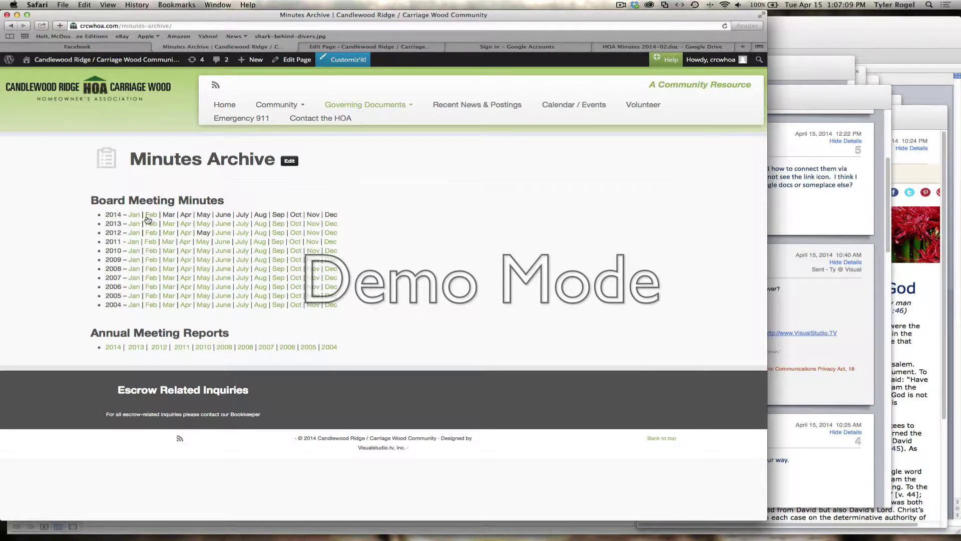
Reload the live page, check 2014 Feb opens the minutes in Google Drive, and return to the page editor.
left_click(725, 26)
left_click(150, 216)
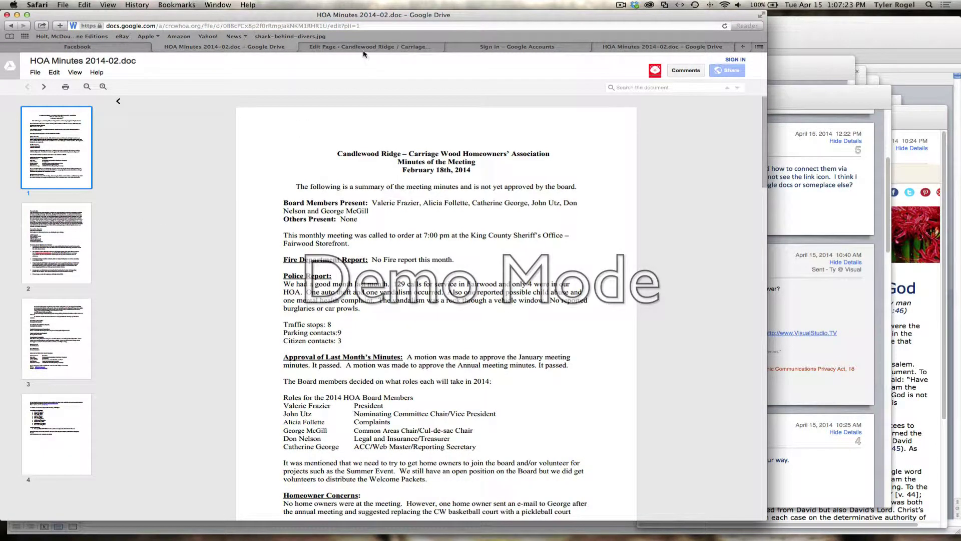
left_click(364, 47)
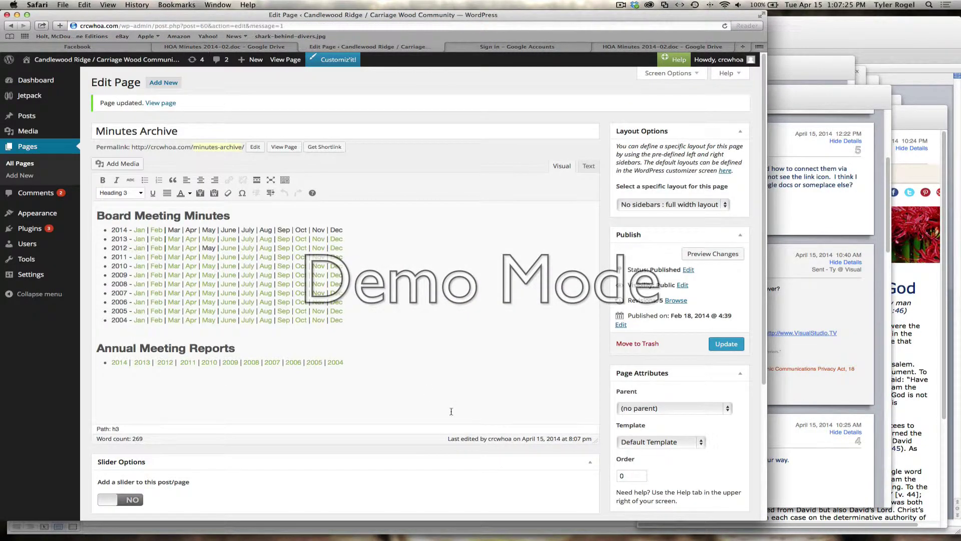